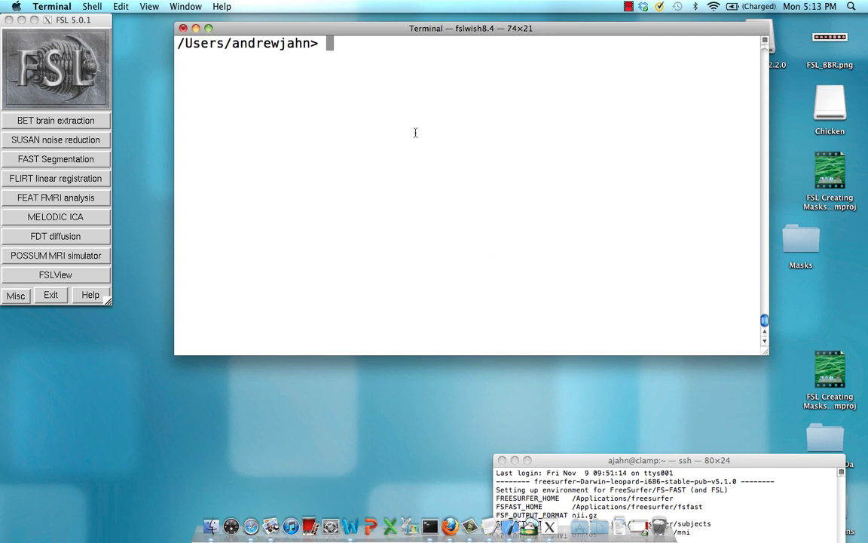
Step: Launch FSLView and load the standard avg152T1_brain.nii.gz template
{"action": "type", "text": "fslview"}
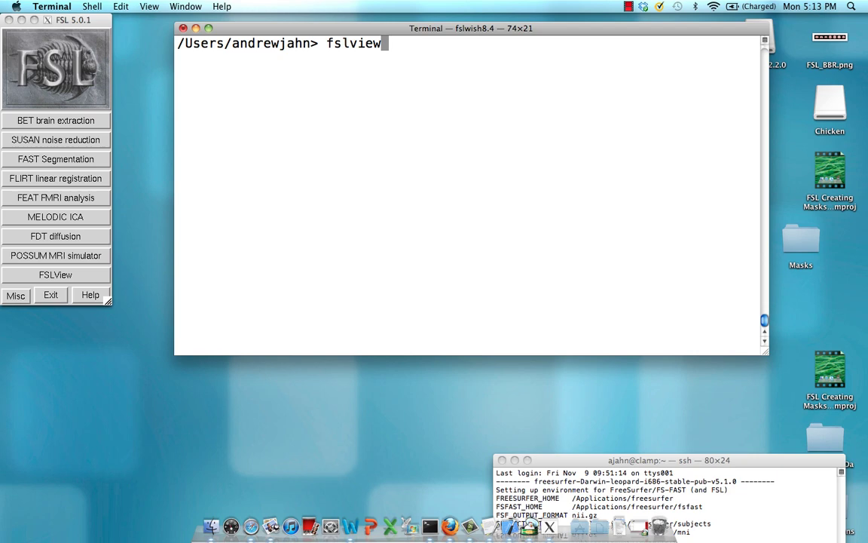
{"action": "key", "text": "Return"}
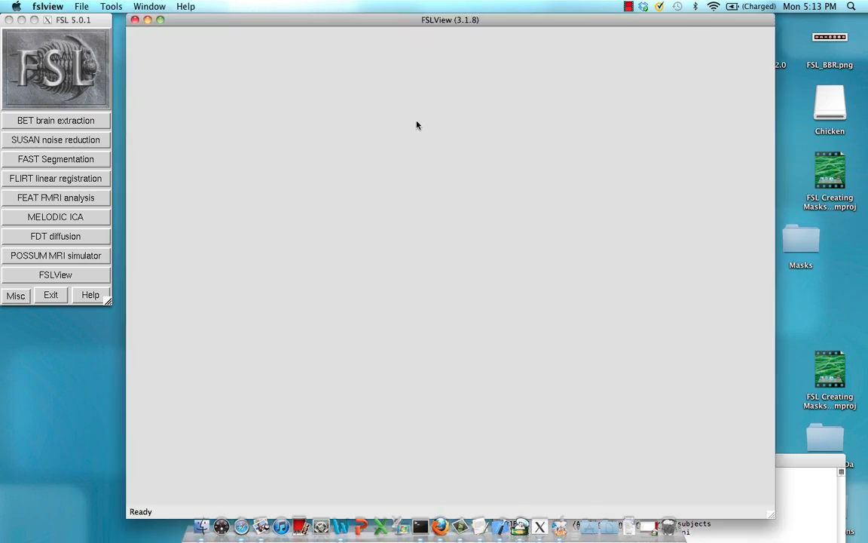
{"action": "left_click", "coordinate": [80, 6]}
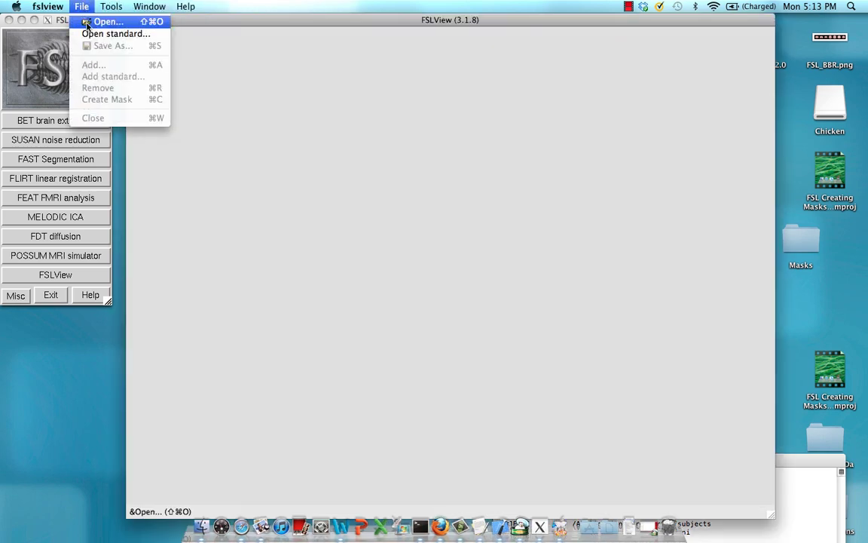
{"action": "left_click", "coordinate": [85, 33]}
{"action": "left_click", "coordinate": [362, 60]}
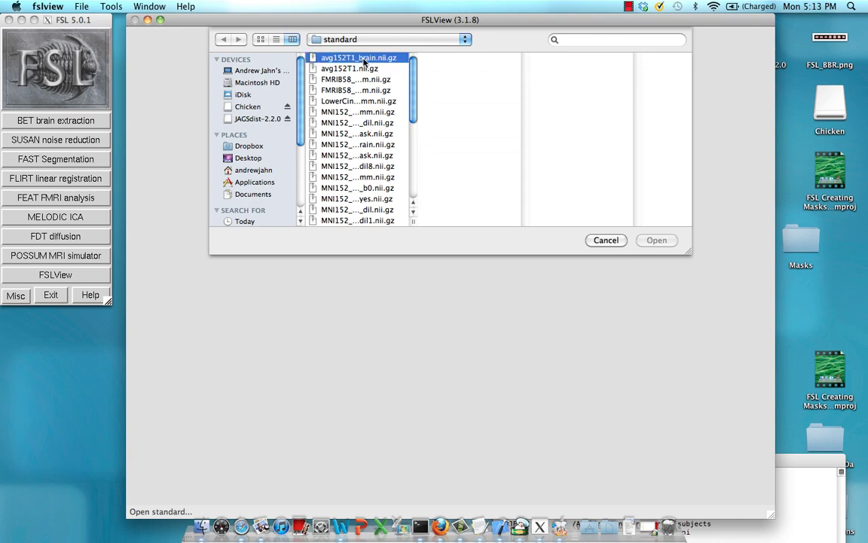
{"action": "double_click", "coordinate": [363, 59]}
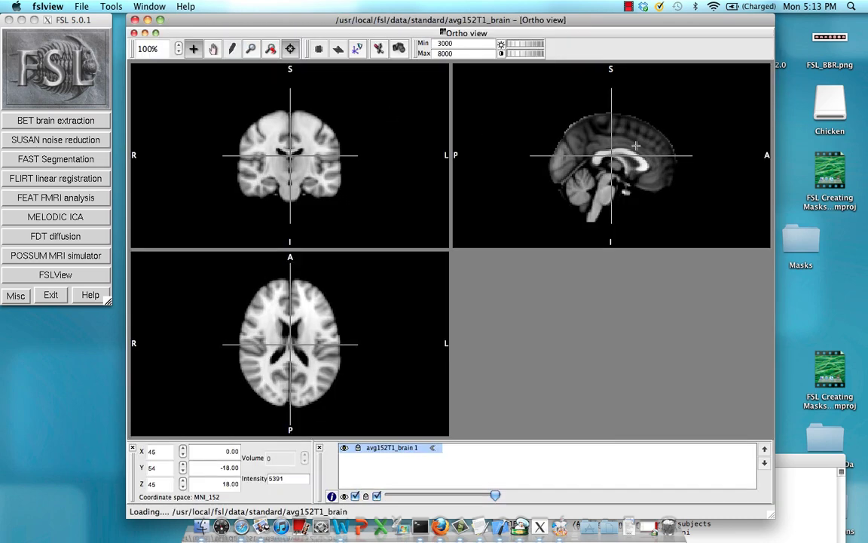
Step: Centre the crosshair on the medial frontal cortex at voxel 44, 70, 53
{"action": "left_click_drag", "start_coordinate": [636, 146], "coordinate": [624, 141]}
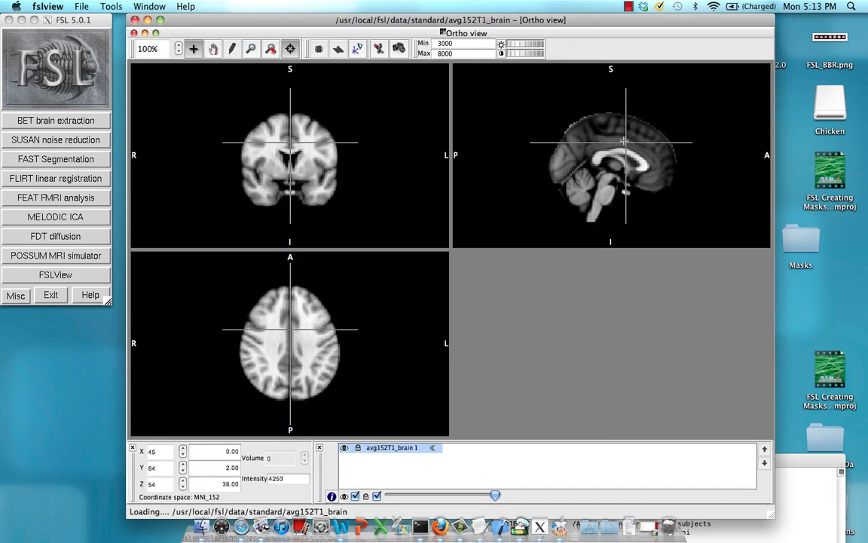
{"action": "left_click", "coordinate": [634, 145]}
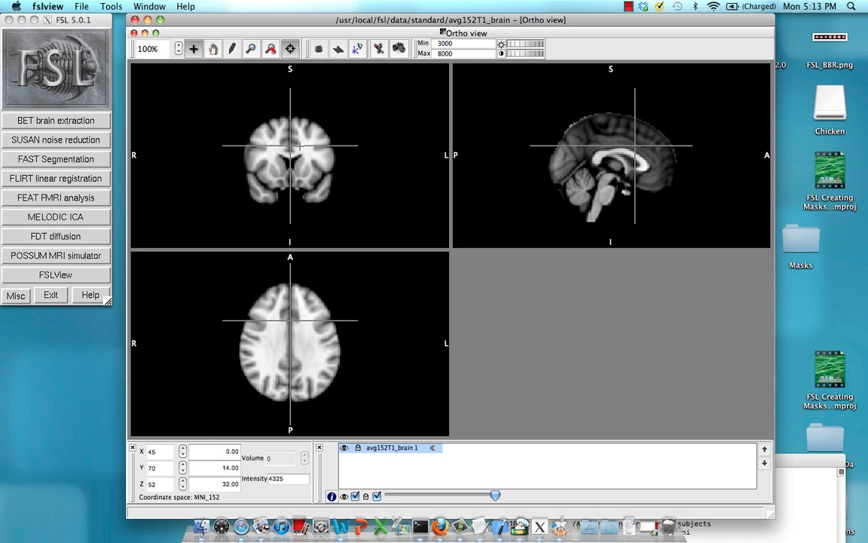
{"action": "left_click_drag", "start_coordinate": [300, 146], "coordinate": [295, 141]}
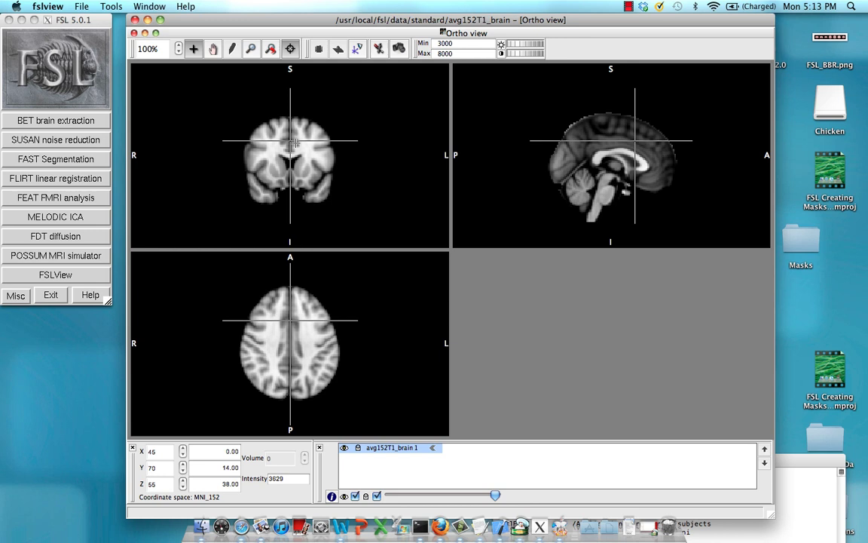
{"action": "left_click", "coordinate": [289, 143]}
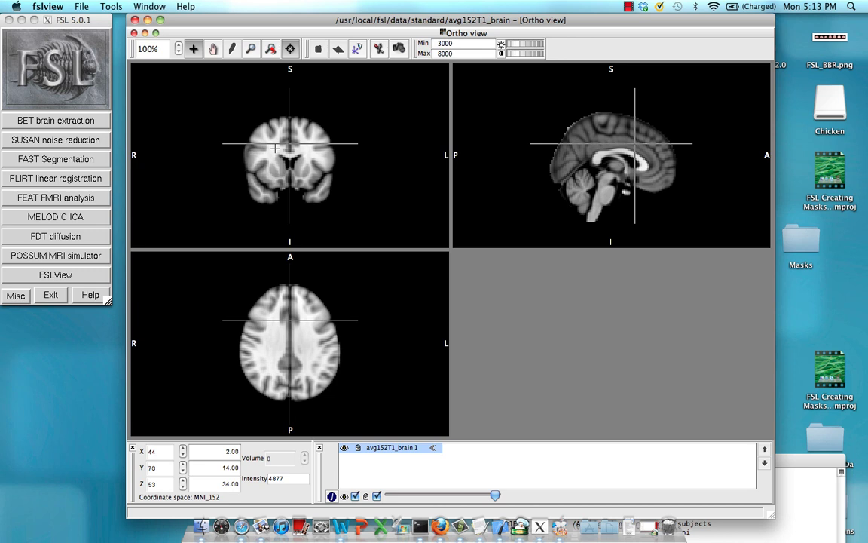
Step: Create an empty avg152T1_brain-mask layer and show the mask drawing palette
{"action": "left_click", "coordinate": [86, 6]}
{"action": "left_click", "coordinate": [98, 92]}
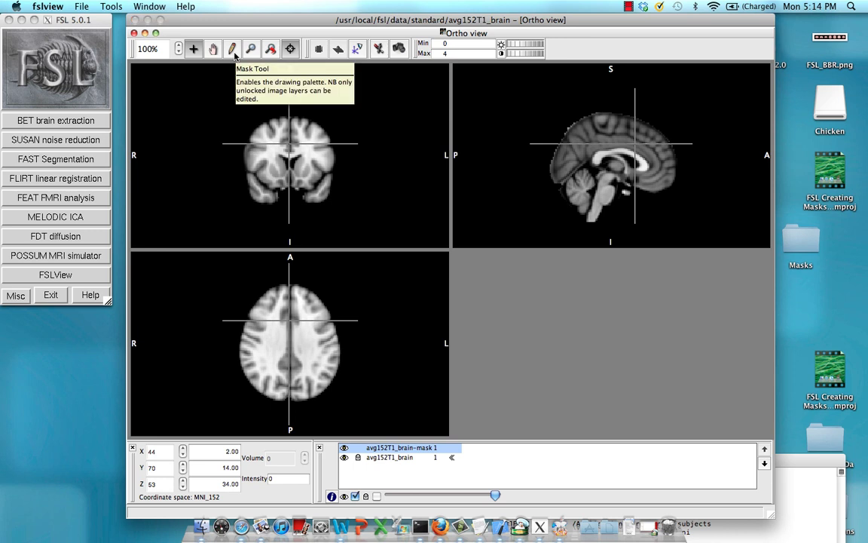
{"action": "left_click", "coordinate": [235, 55]}
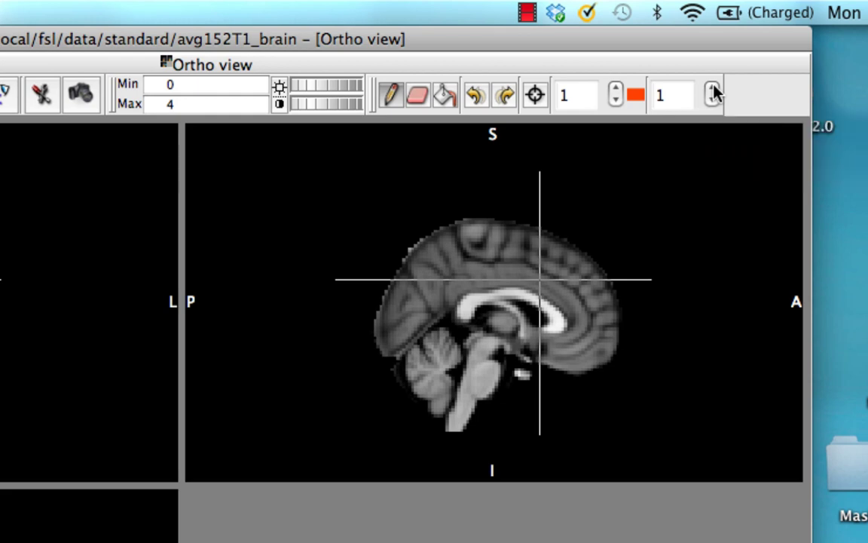
Step: Paint mask voxels and an outline loop above the corpus callosum on the sagittal slice
{"action": "left_click", "coordinate": [396, 93]}
{"action": "left_click", "coordinate": [555, 300]}
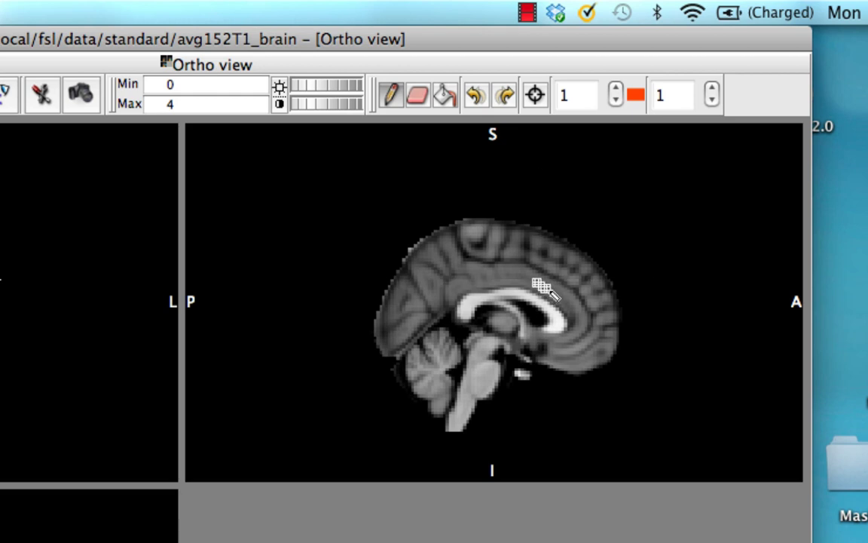
{"action": "left_click_drag", "start_coordinate": [538, 283], "coordinate": [548, 293]}
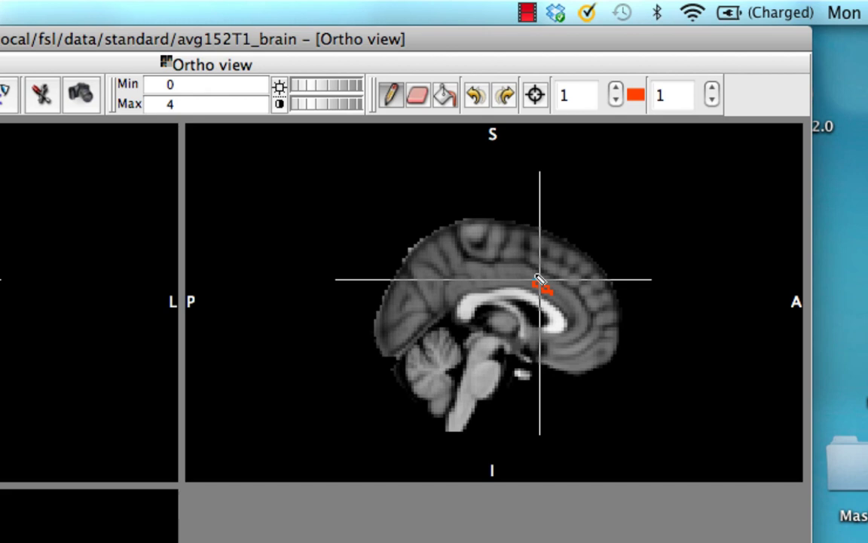
{"action": "left_click", "coordinate": [535, 280]}
{"action": "left_click_drag", "start_coordinate": [528, 277], "coordinate": [540, 279]}
Step: Try flood-filling the outlined area, then undo the fill that flooded the slice
{"action": "left_click", "coordinate": [445, 94]}
{"action": "left_click", "coordinate": [535, 271]}
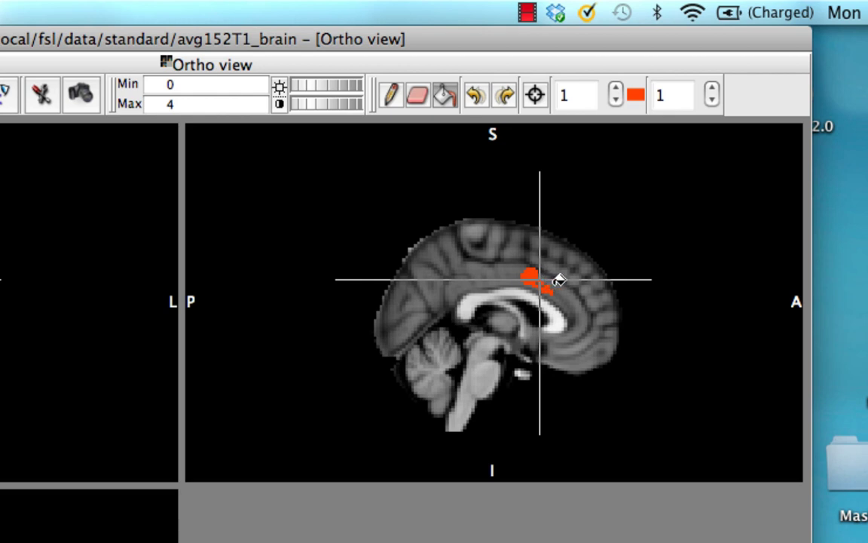
{"action": "left_click", "coordinate": [561, 282]}
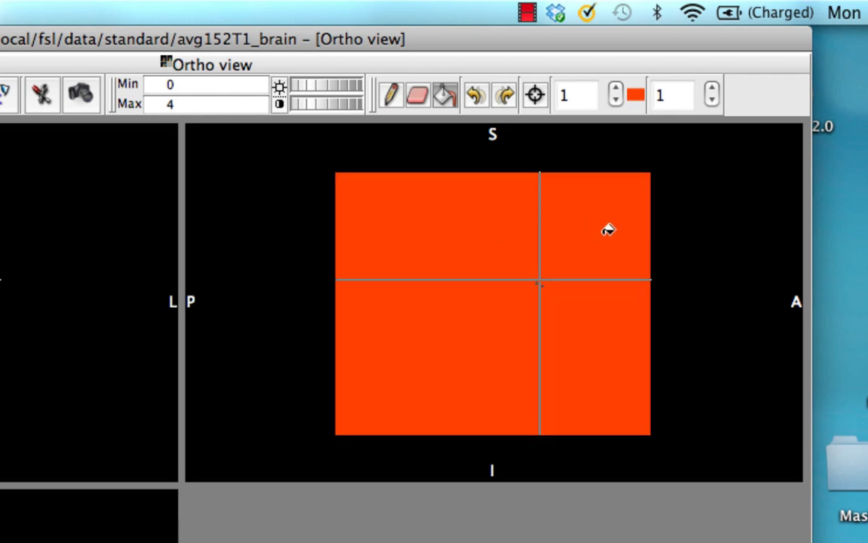
{"action": "key", "text": "ctrl+z"}
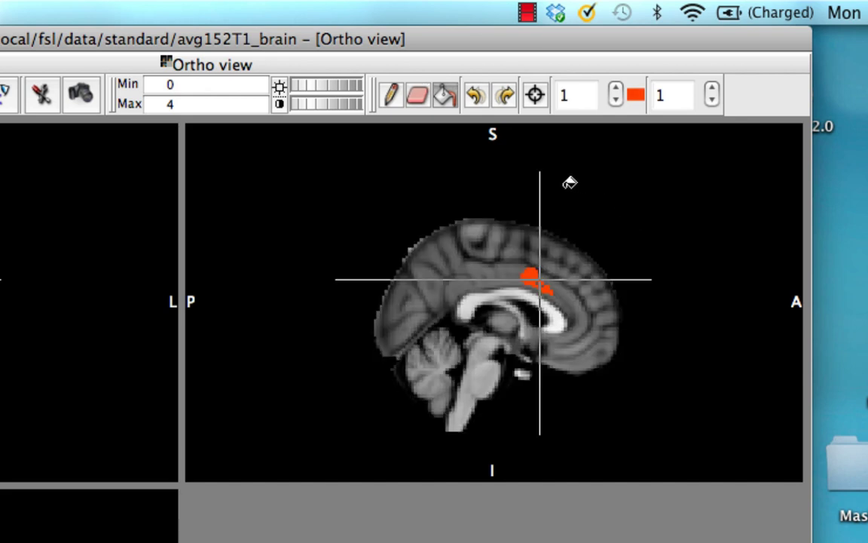
Step: Erase the stray tail below the red mask blob
{"action": "left_click", "coordinate": [389, 98]}
{"action": "left_click", "coordinate": [422, 102]}
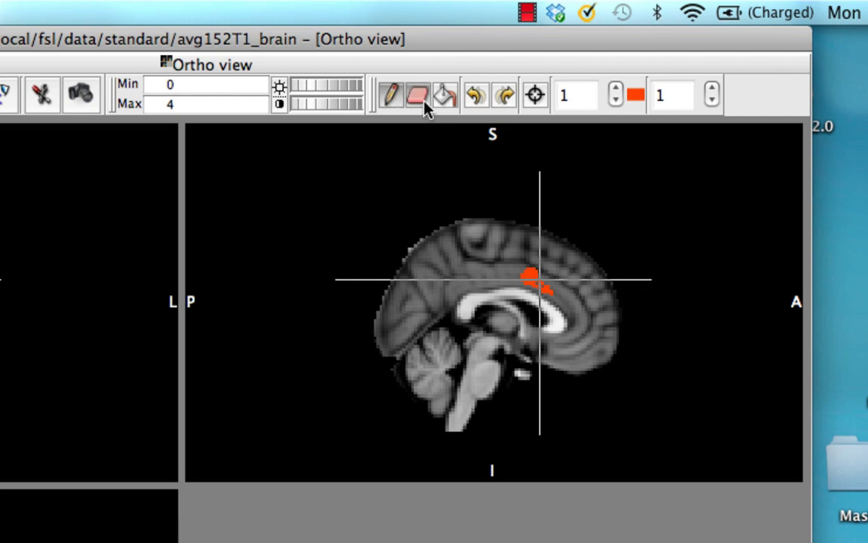
{"action": "left_click", "coordinate": [538, 296]}
{"action": "left_click_drag", "start_coordinate": [538, 296], "coordinate": [548, 288]}
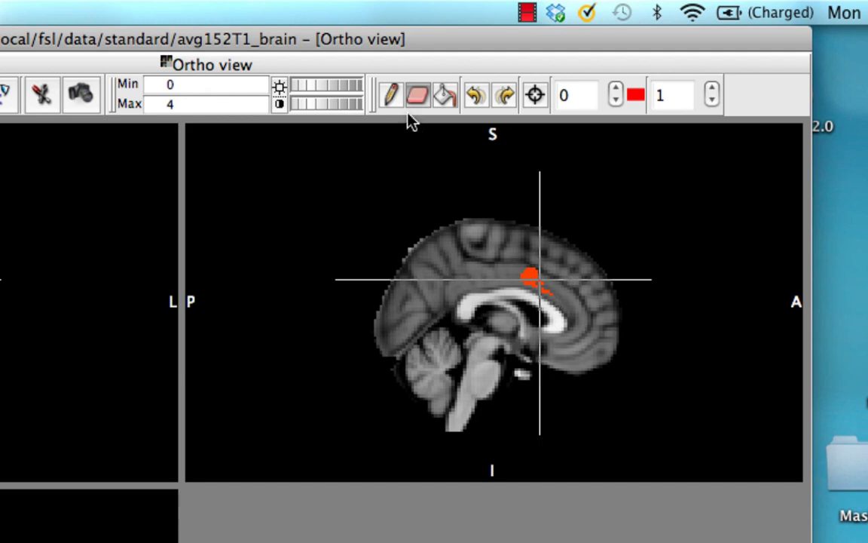
Step: With pen size 5, paint over the cingulate in front of the corpus callosum
{"action": "left_click", "coordinate": [393, 94]}
{"action": "left_click", "coordinate": [712, 89]}
{"action": "left_click", "coordinate": [711, 88]}
{"action": "left_click", "coordinate": [711, 89]}
{"action": "left_click", "coordinate": [712, 89]}
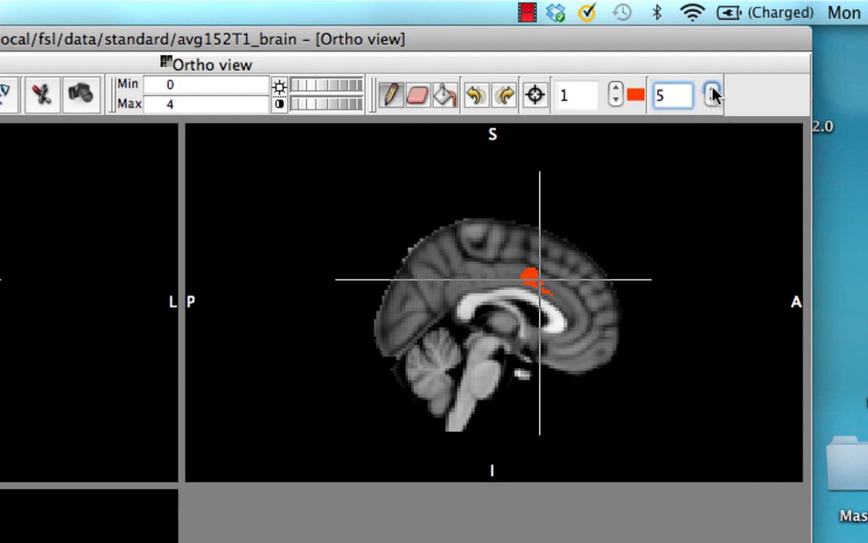
{"action": "mouse_move", "coordinate": [534, 276]}
{"action": "left_mouse_down"}
{"action": "mouse_move", "coordinate": [565, 301]}
{"action": "mouse_move", "coordinate": [539, 278]}
{"action": "left_mouse_up"}
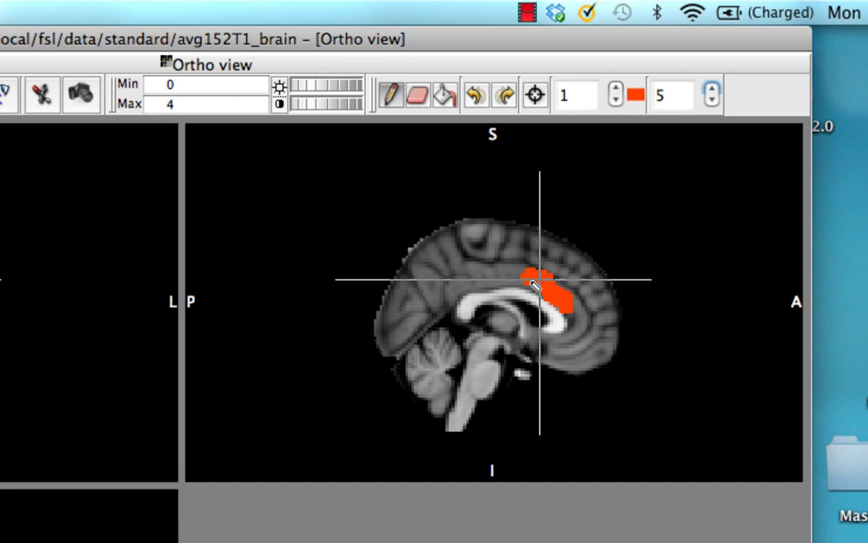
{"action": "left_click", "coordinate": [532, 283]}
{"action": "left_click", "coordinate": [538, 285]}
{"action": "left_click", "coordinate": [532, 278]}
{"action": "left_click", "coordinate": [562, 287]}
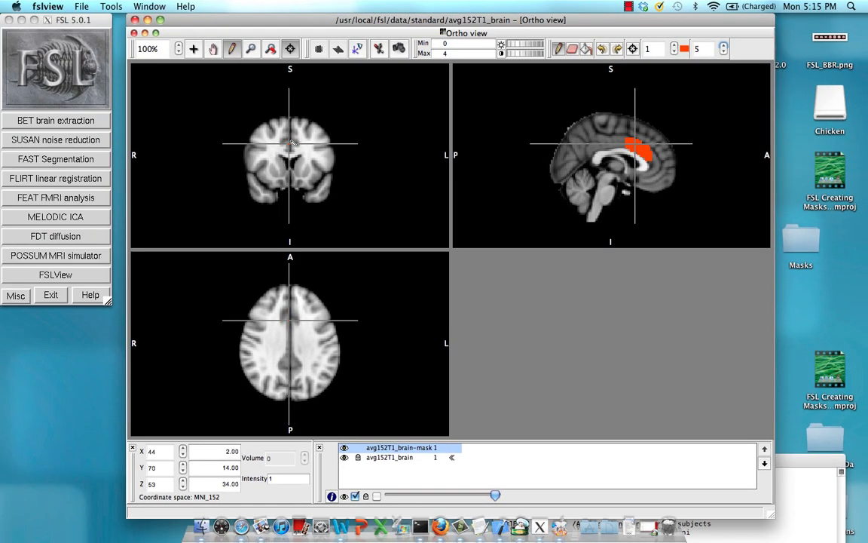
Step: Paint a midline mask patch on the coronal slice and a vertical strip on the axial slice
{"action": "left_click_drag", "start_coordinate": [291, 142], "coordinate": [290, 146]}
{"action": "mouse_move", "coordinate": [290, 317]}
{"action": "left_mouse_down"}
{"action": "mouse_move", "coordinate": [291, 327]}
{"action": "mouse_move", "coordinate": [290, 311]}
{"action": "left_mouse_up"}
Step: Paint the cingulate on the neighbouring sagittal slice
{"action": "key", "text": "Right"}
{"action": "key", "text": "Left"}
{"action": "key", "text": "Right"}
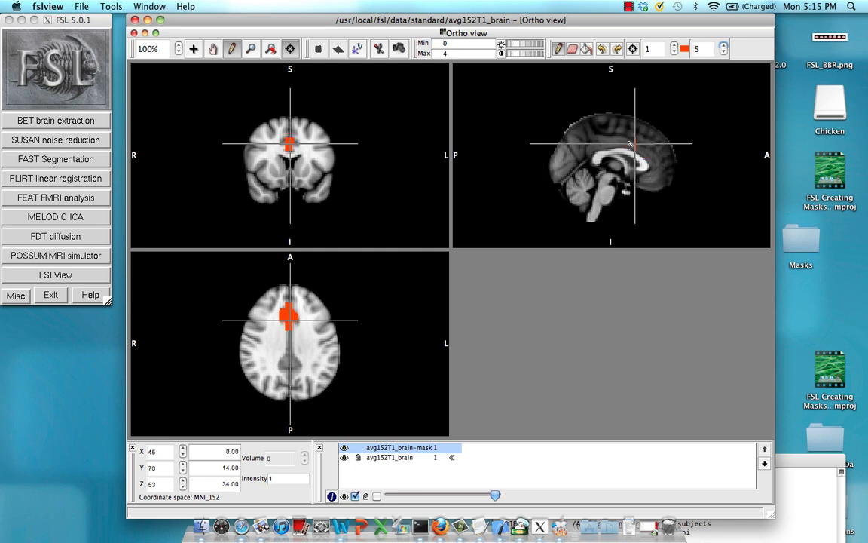
{"action": "mouse_move", "coordinate": [634, 143]}
{"action": "left_mouse_down"}
{"action": "mouse_move", "coordinate": [647, 152]}
{"action": "mouse_move", "coordinate": [631, 146]}
{"action": "left_mouse_up"}
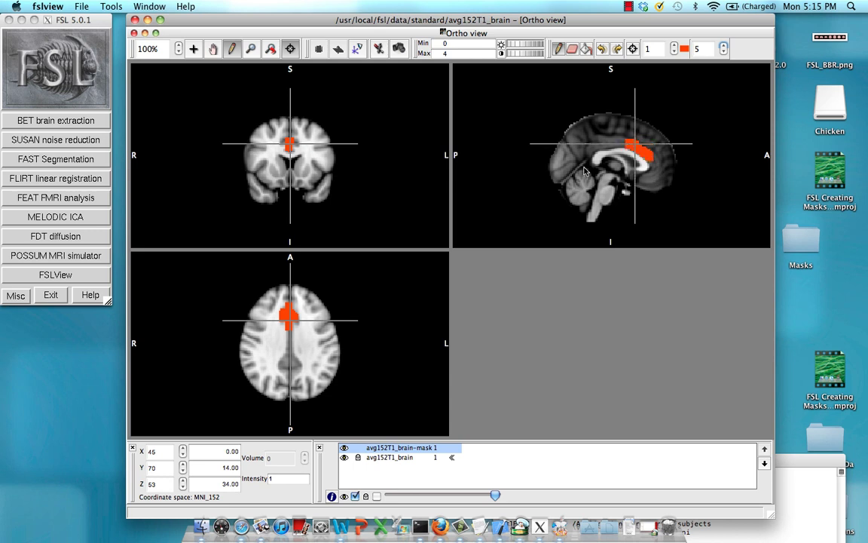
Step: Paint a mask band on another sagittal slice and widen it in the coronal view
{"action": "left_click", "coordinate": [283, 319]}
{"action": "key", "text": "Right"}
{"action": "key", "text": "Right"}
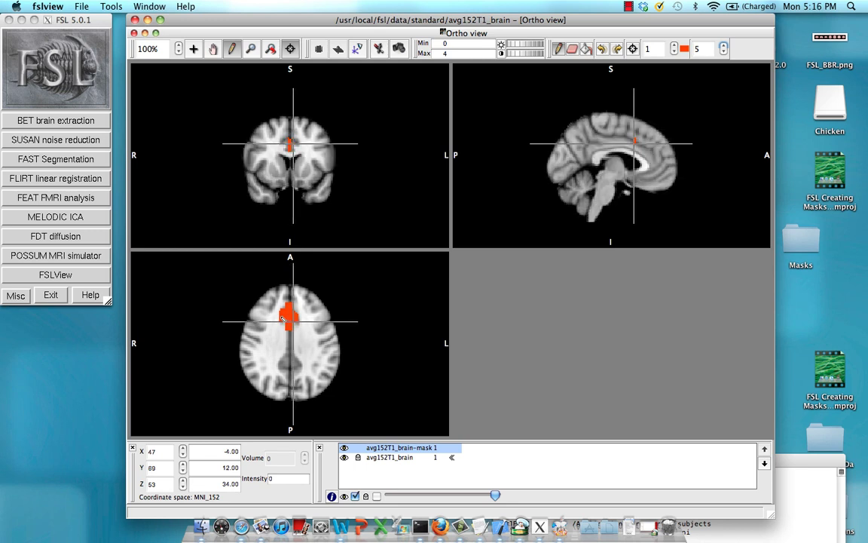
{"action": "key", "text": "Left"}
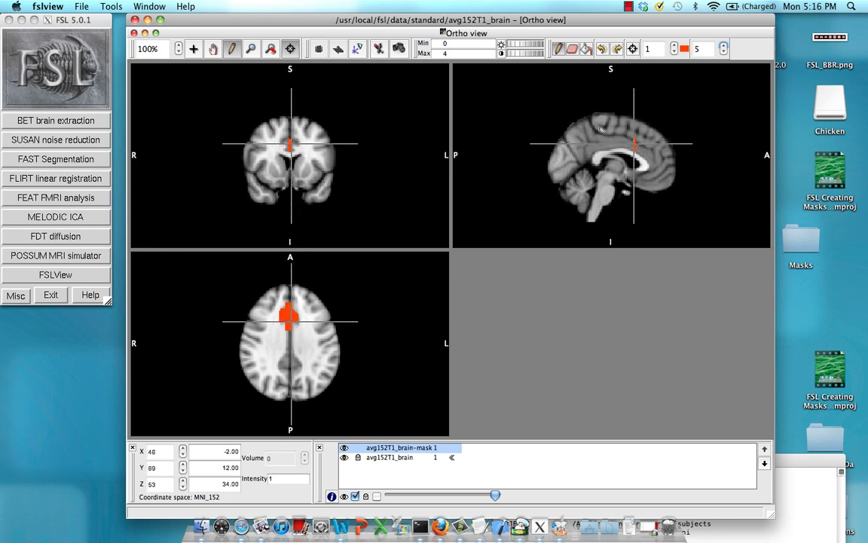
{"action": "mouse_move", "coordinate": [627, 140]}
{"action": "left_mouse_down"}
{"action": "mouse_move", "coordinate": [649, 150]}
{"action": "mouse_move", "coordinate": [640, 153]}
{"action": "left_mouse_up"}
{"action": "left_click_drag", "start_coordinate": [292, 141], "coordinate": [294, 148]}
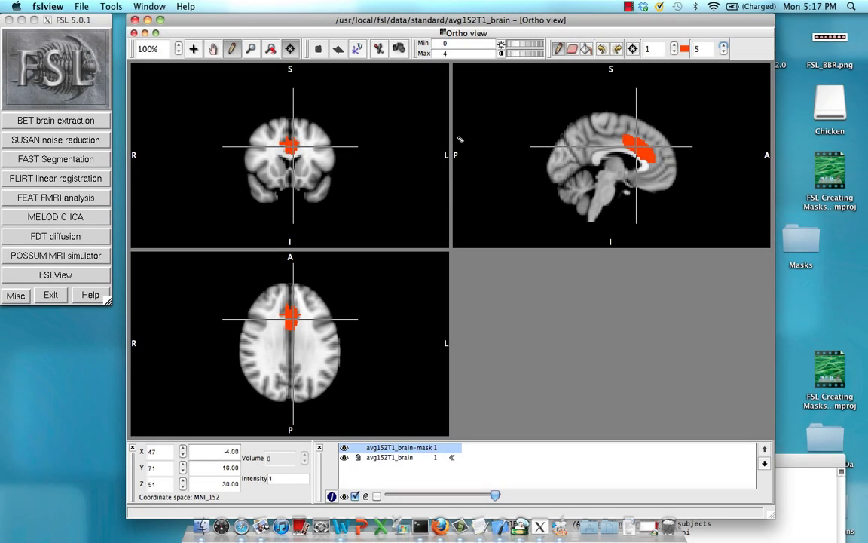
Step: Save the mask as ACC_Mask in the stats folder
{"action": "left_click", "coordinate": [83, 6]}
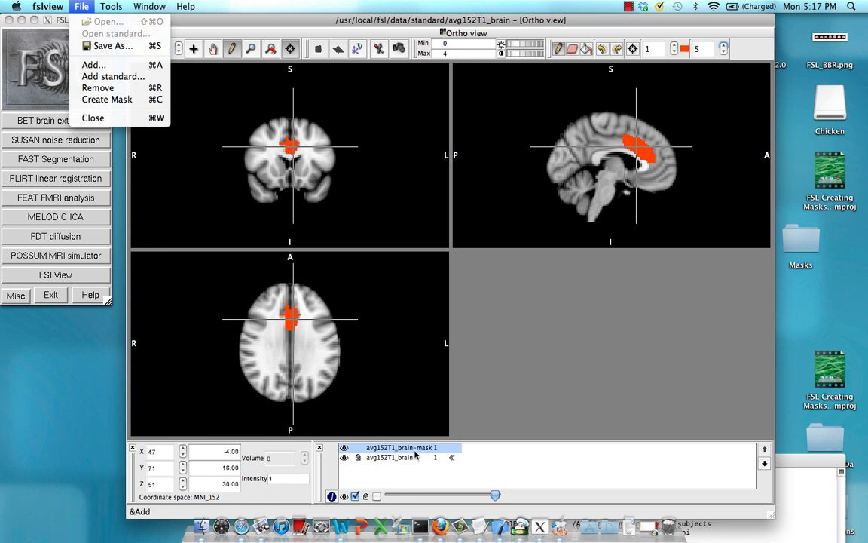
{"action": "left_click", "coordinate": [107, 45]}
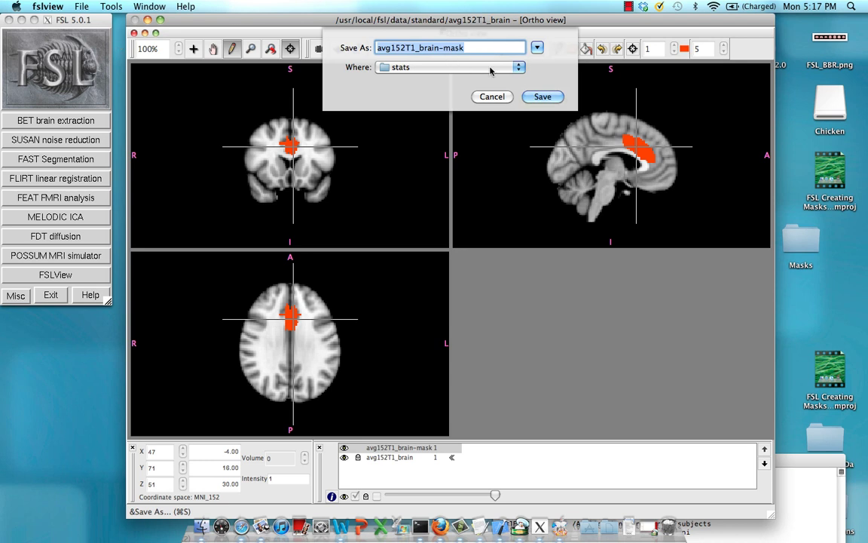
{"action": "type", "text": "aCC"}
{"action": "key", "text": "BackSpace"}
{"action": "key", "text": "BackSpace"}
{"action": "key", "text": "BackSpace"}
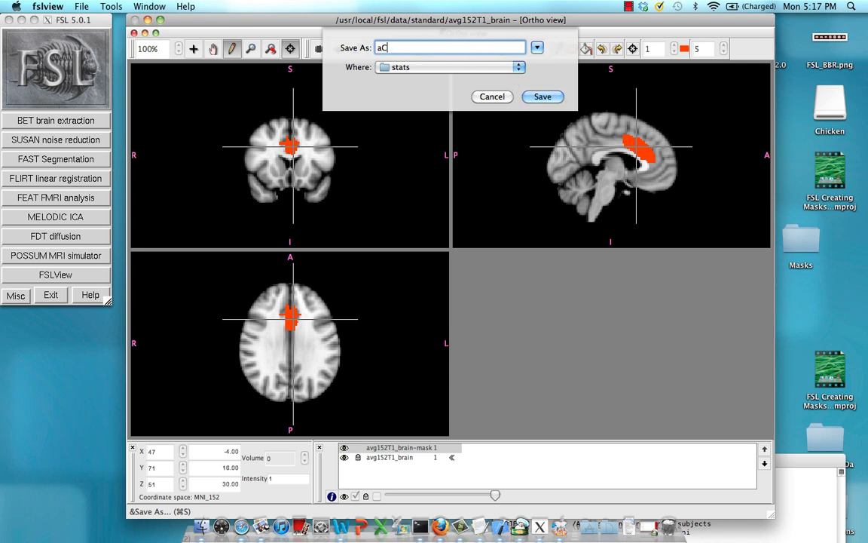
{"action": "type", "text": "ACC_Mask"}
{"action": "key", "text": "Return"}
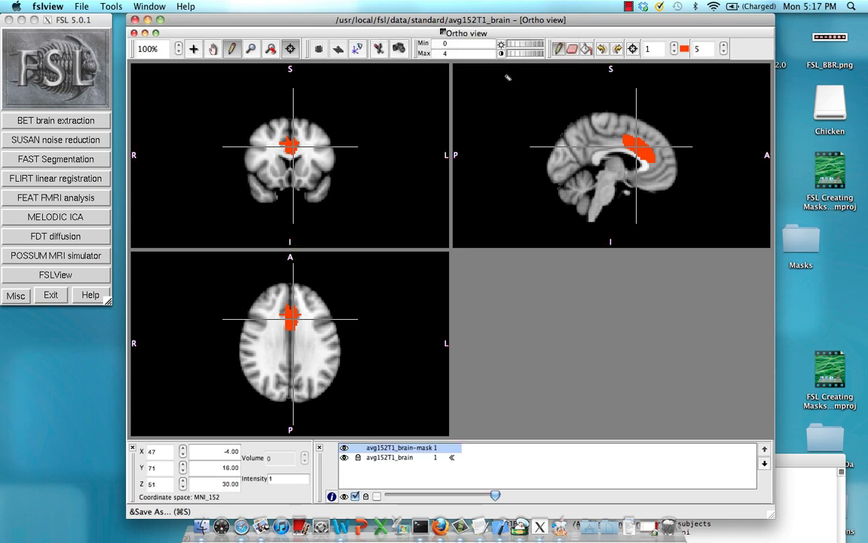